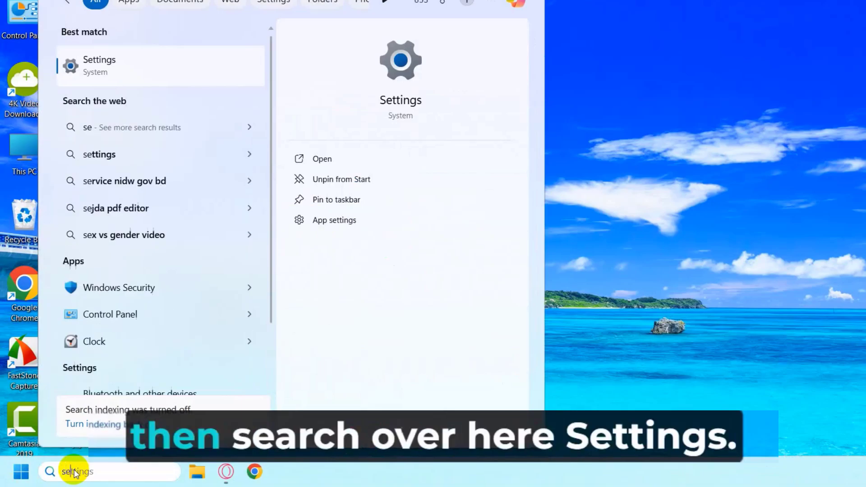
Step: Open the Windows Settings and go to the System category's Sound page
left_click(144, 67)
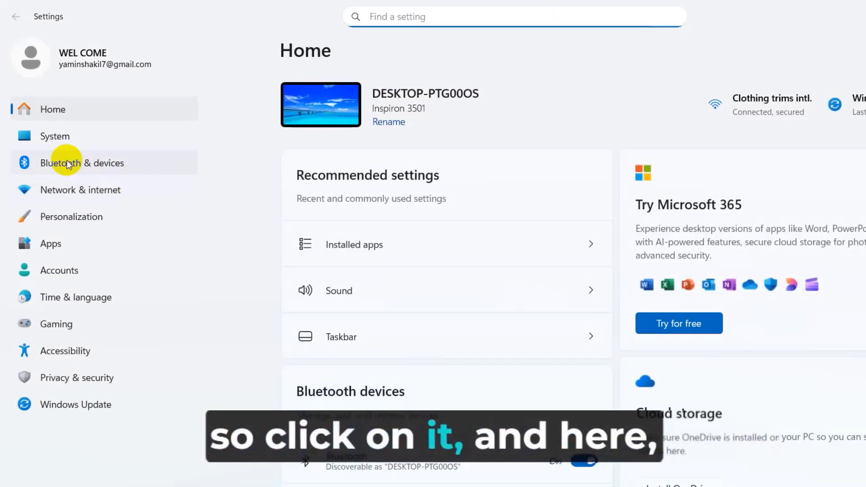
left_click(61, 131)
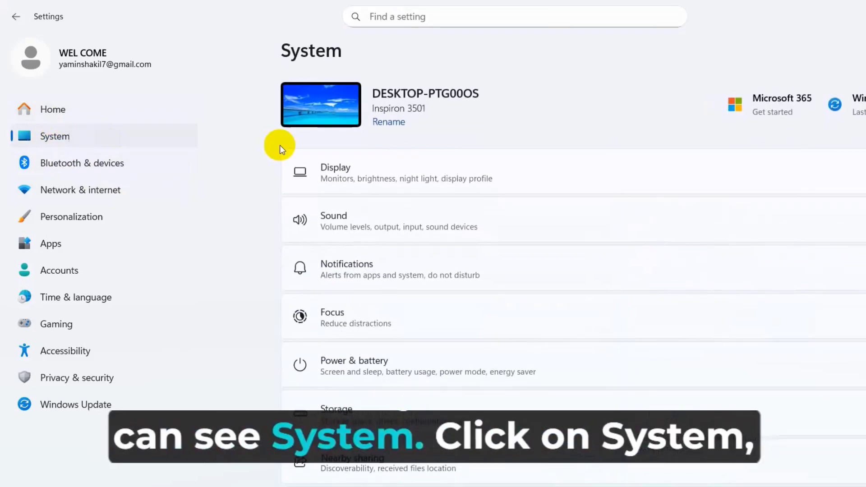
left_click(472, 220)
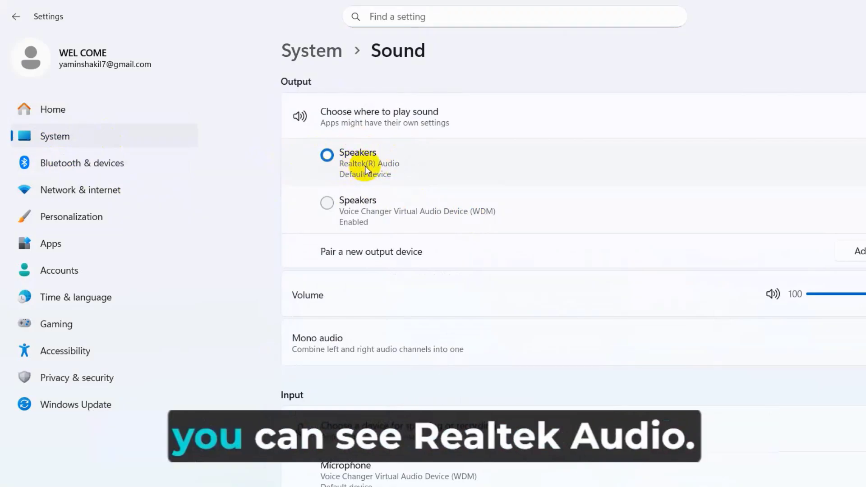
Step: Choose the Realtek(R) Audio speakers as the sound output device and set the output volume to 100
left_click(364, 211)
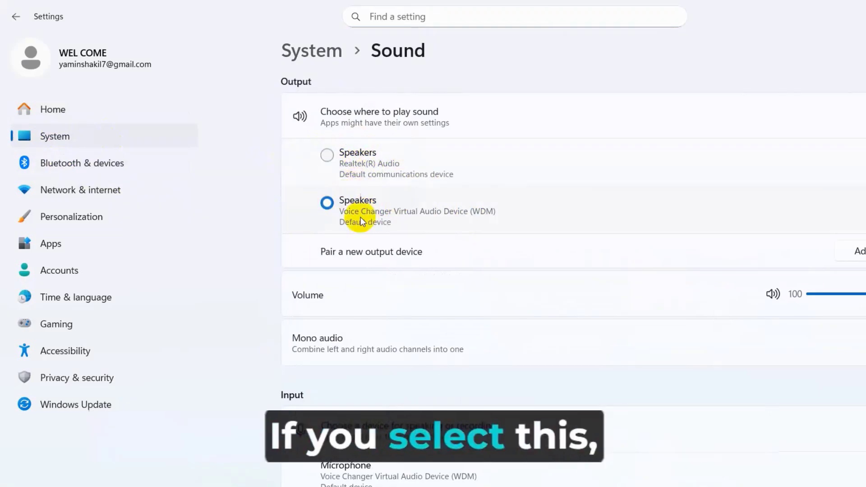
left_click(378, 153)
left_click_drag(768, 254, 800, 244)
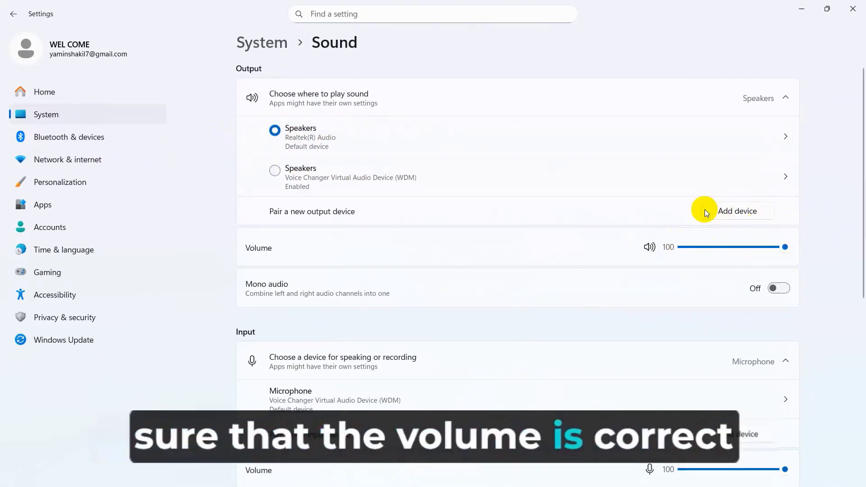
Step: Open the additional sound settings dialog and move it towards the middle of the screen
scroll(391, 183, "down", 6)
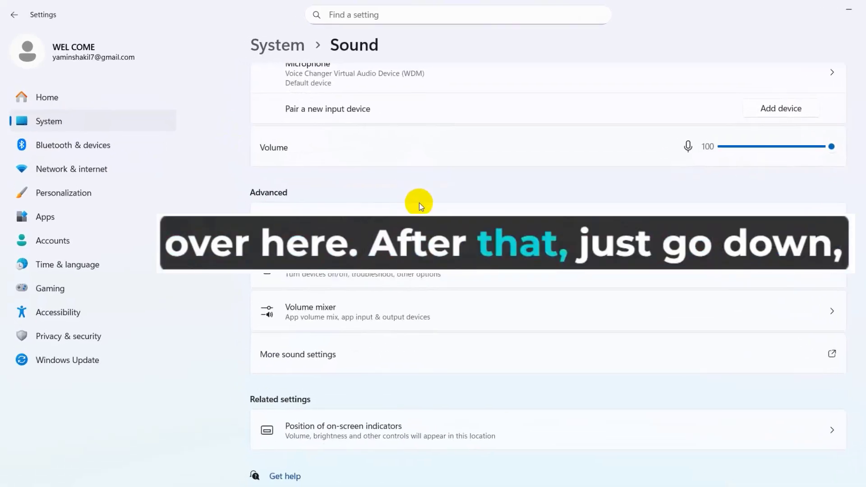
scroll(356, 248, "up", 1)
scroll(356, 248, "down", 1)
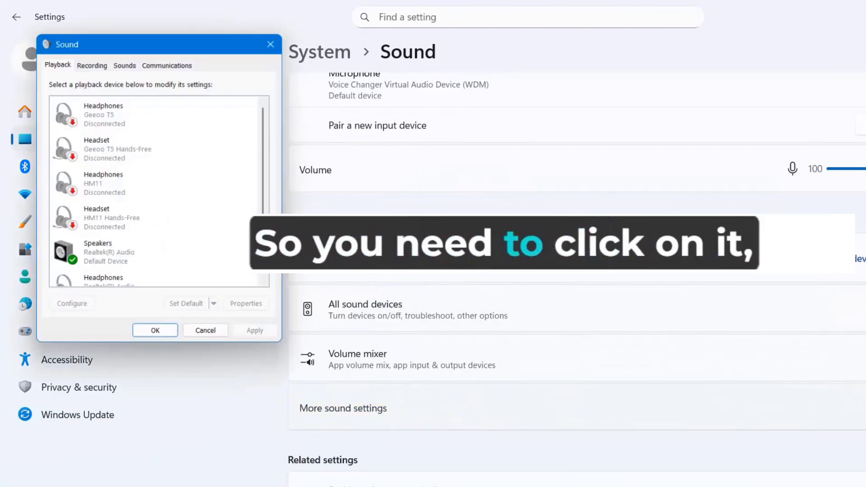
left_click_drag(172, 38, 492, 58)
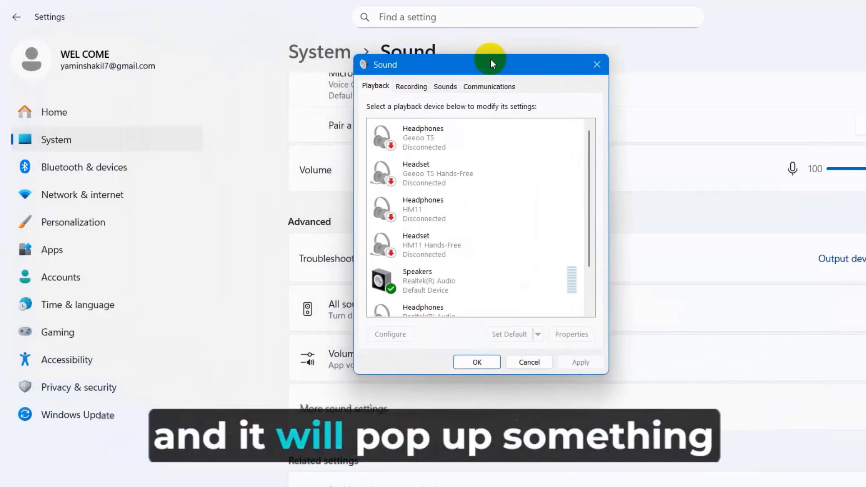
Step: Disable the Realtek(R) Audio speakers in the list of playback devices
scroll(505, 209, "down", 1)
scroll(455, 230, "down", 1)
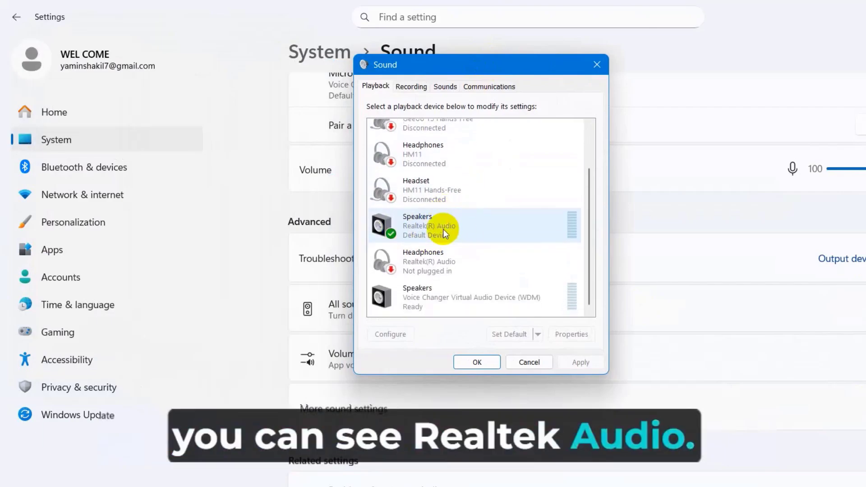
left_click(452, 221)
right_click(451, 226)
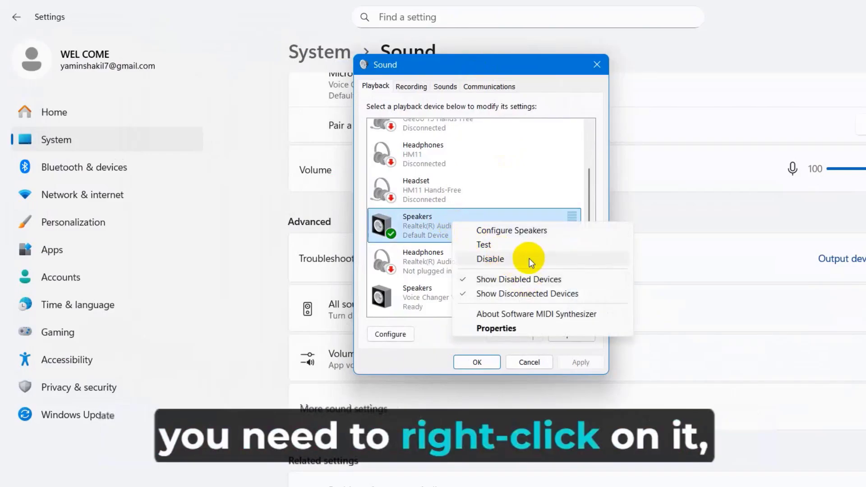
left_click(502, 259)
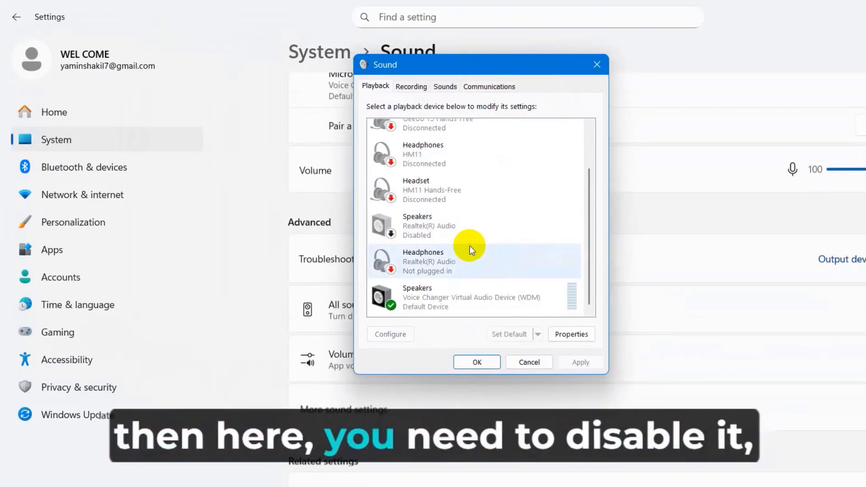
Step: Enable the Realtek(R) Audio speakers again, then accept the sound dialog and close Settings
left_click(451, 228)
right_click(453, 228)
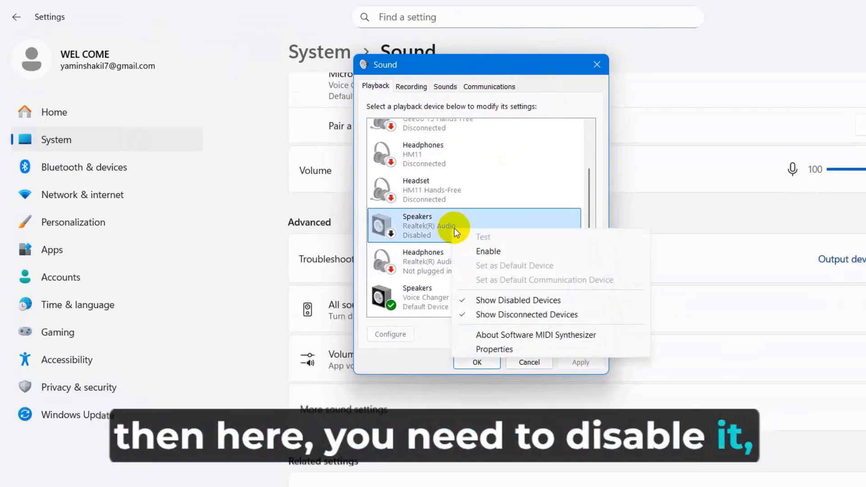
left_click(497, 251)
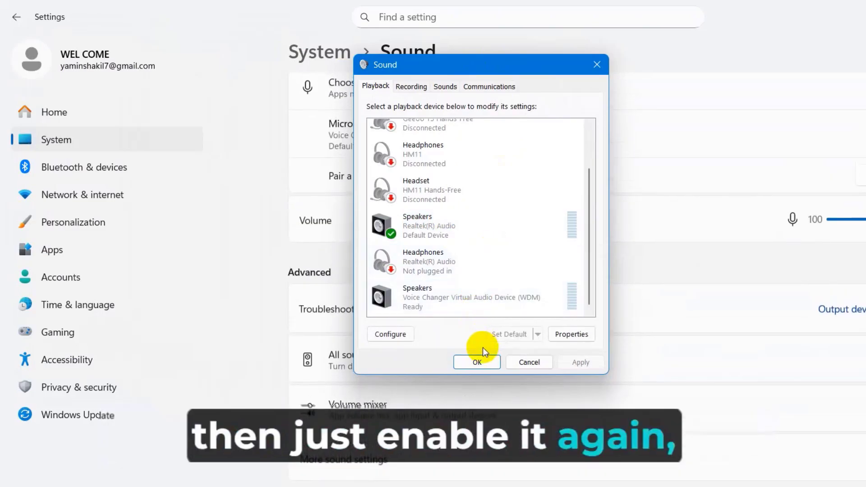
left_click(480, 362)
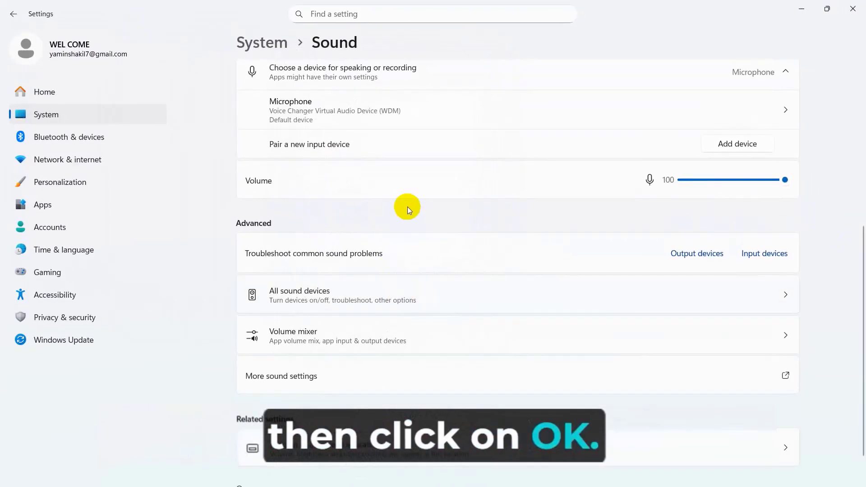
scroll(426, 216, "up", 5)
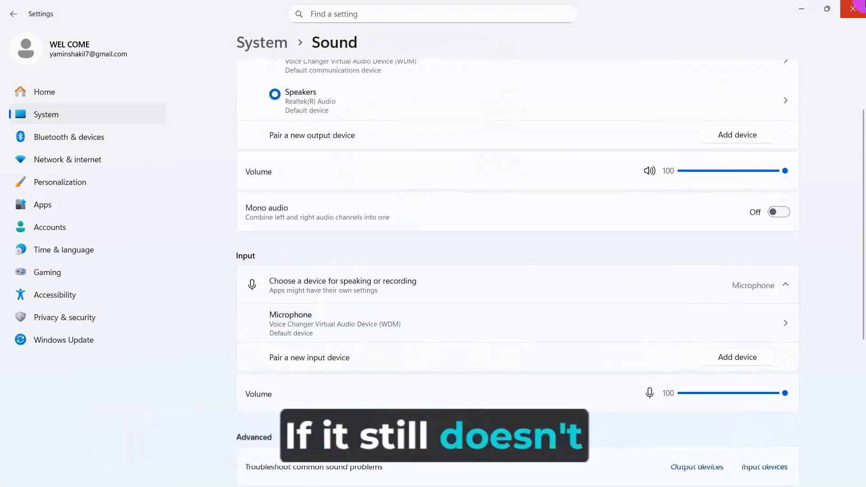
left_click(842, 5)
Step: Open the Run dialog and launch the Services console with services.msc
mouse_move(56, 479)
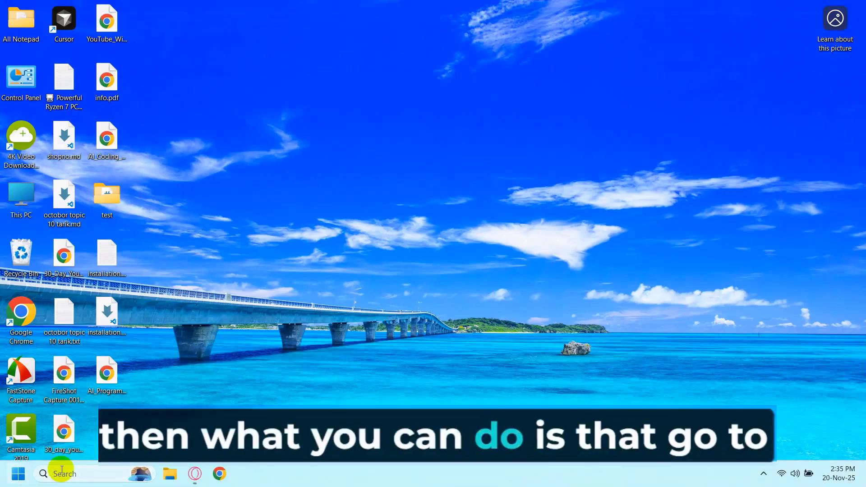
left_click(73, 471)
type("run")
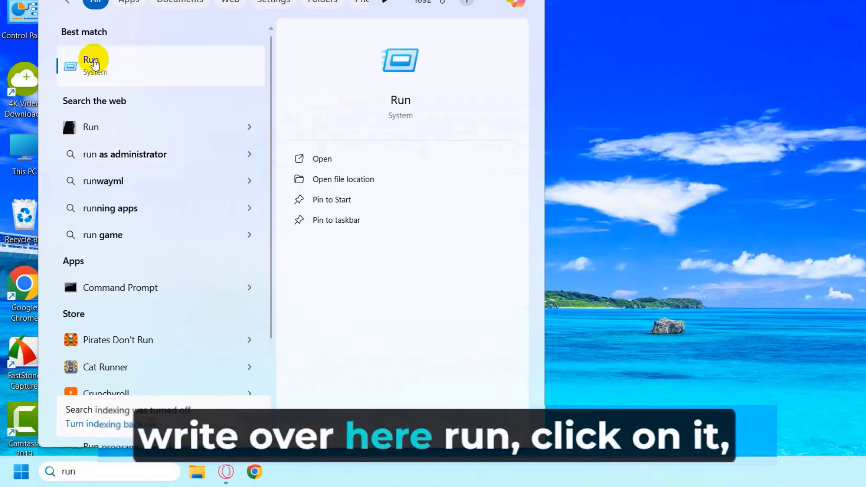
left_click(93, 61)
left_click_drag(139, 347, 537, 70)
key("BackSpace")
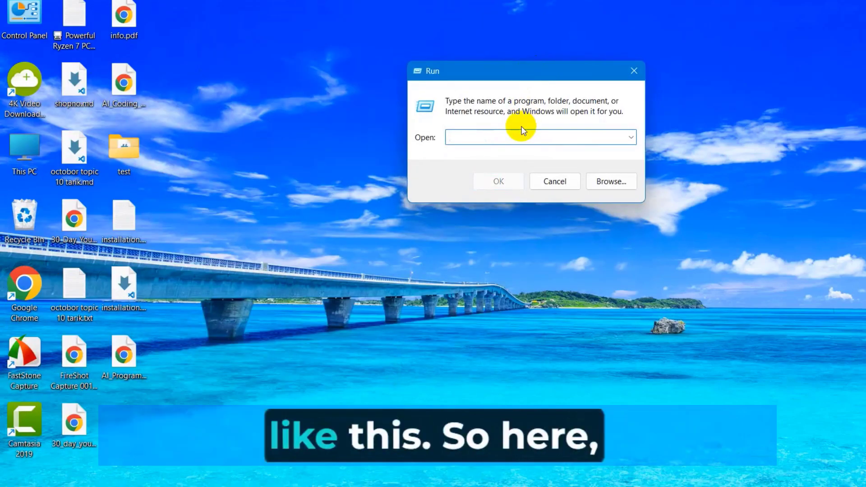
type("services.msc")
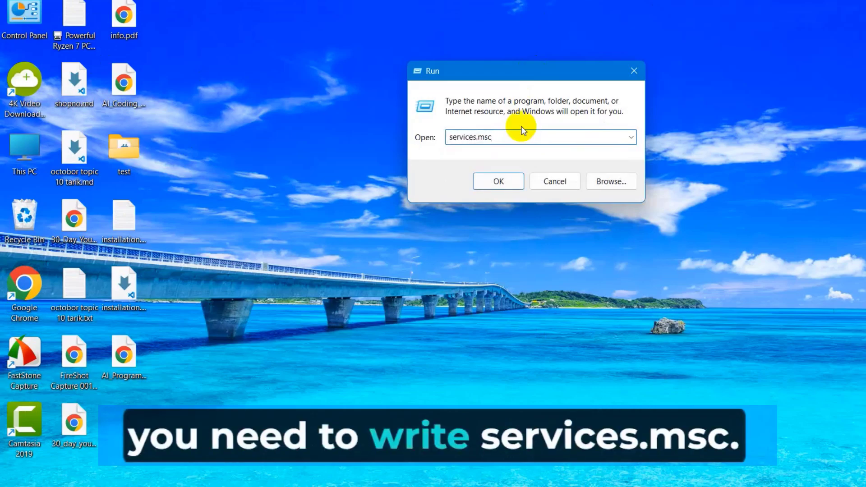
left_click(506, 180)
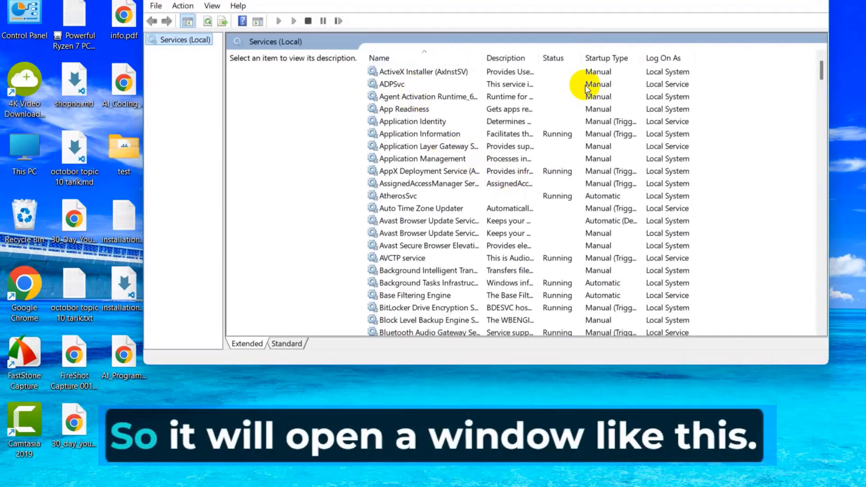
Step: Locate the Windows Audio and Windows Audio Endpoint Builder services in the list and view their descriptions
scroll(585, 85, "down", 16)
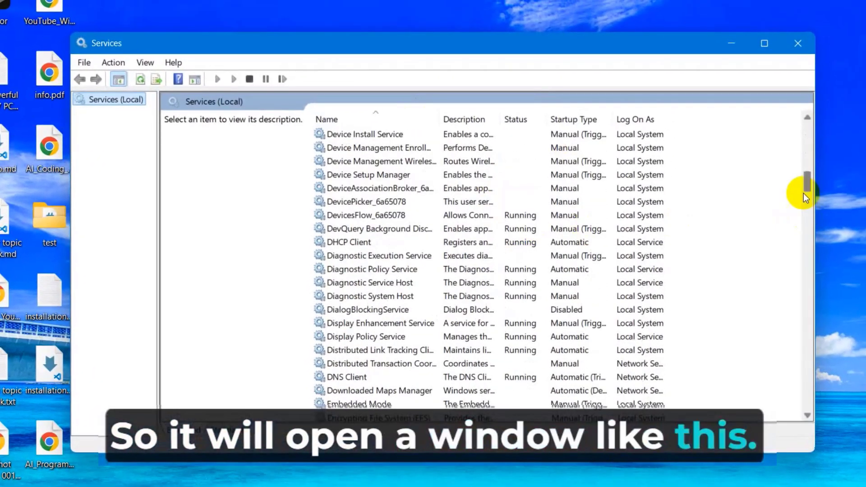
left_click_drag(807, 184, 814, 401)
scroll(366, 284, "down", 1)
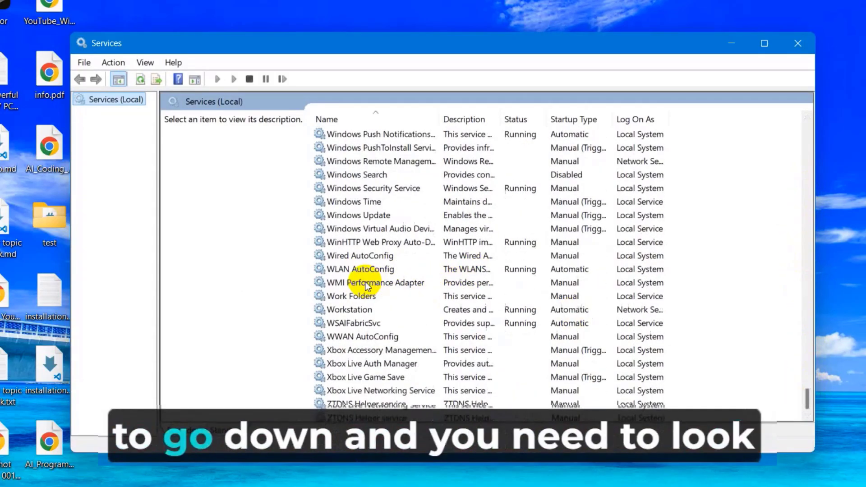
scroll(366, 285, "up", 9)
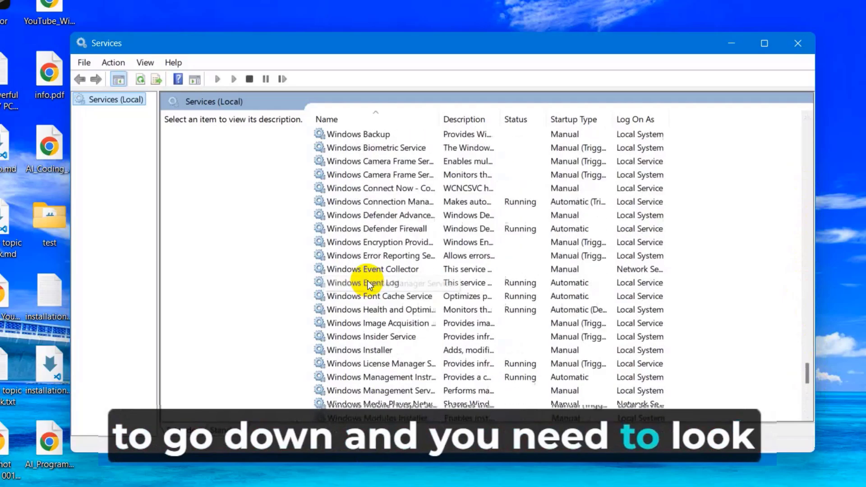
scroll(367, 284, "up", 4)
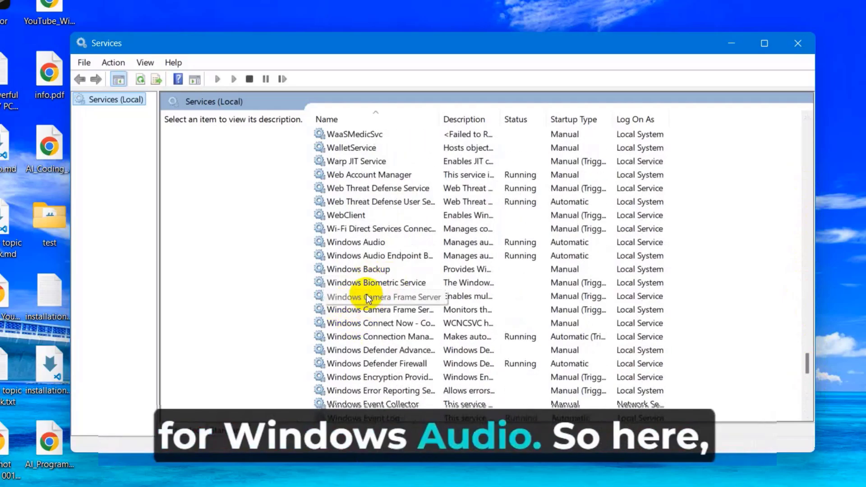
scroll(367, 293, "down", 1)
scroll(361, 277, "up", 1)
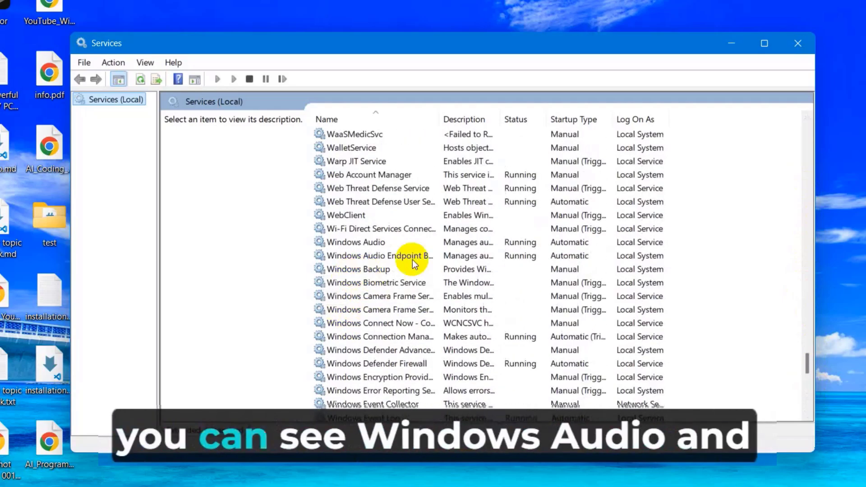
left_click(361, 241)
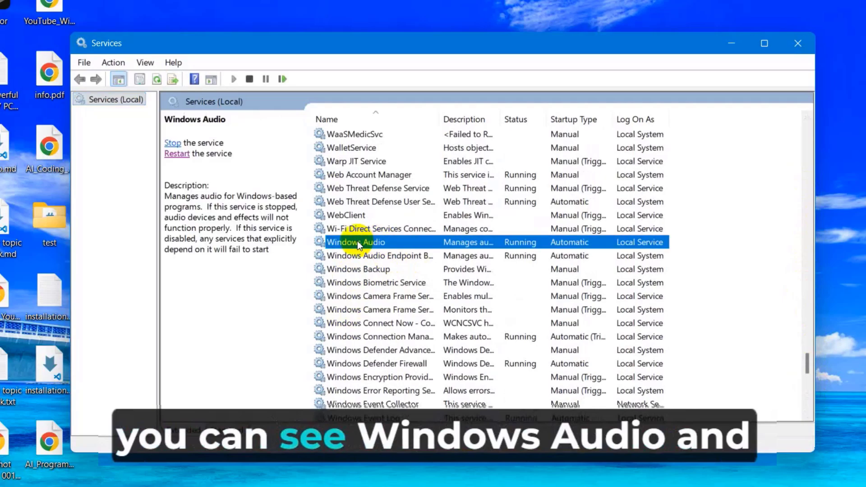
left_click(386, 256)
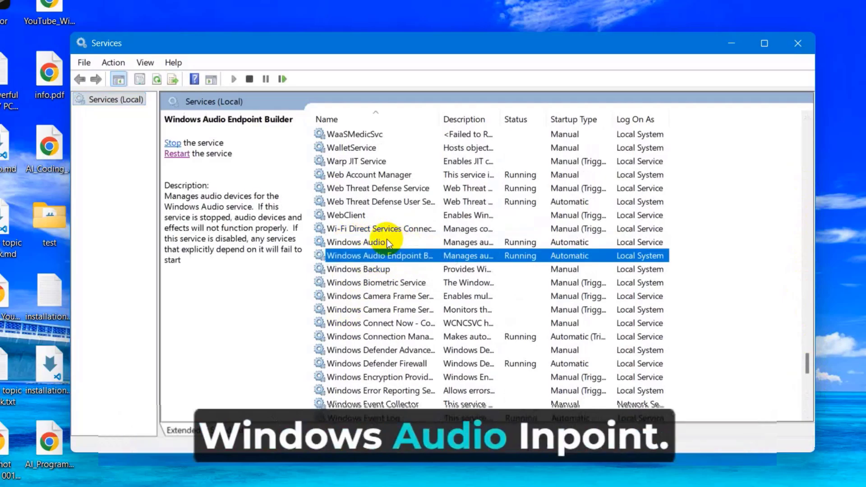
Step: Restart the Windows Audio service
left_click(386, 240)
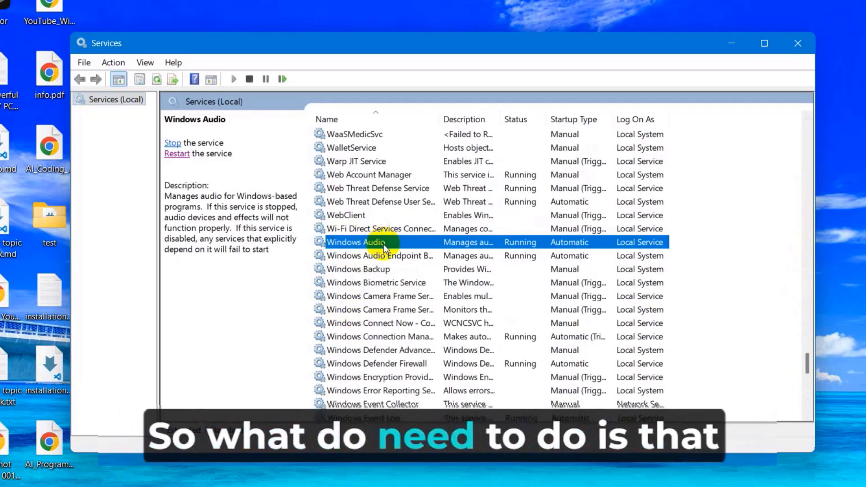
right_click(383, 243)
left_click(370, 245)
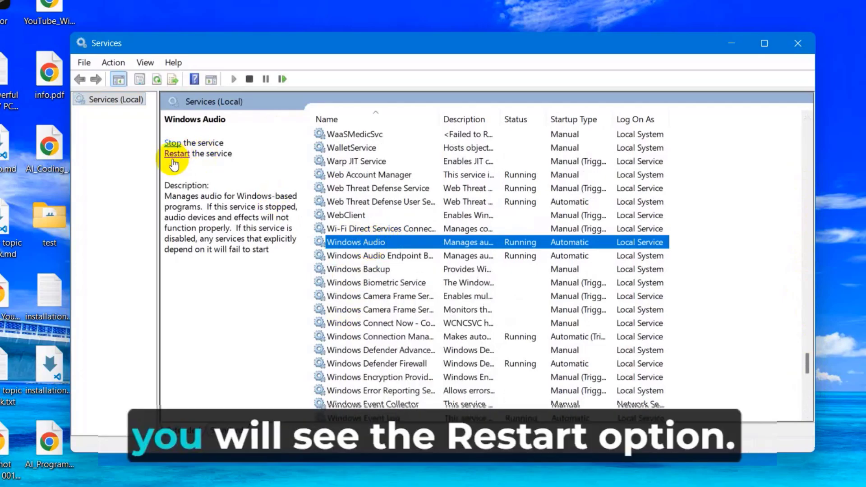
right_click(409, 247)
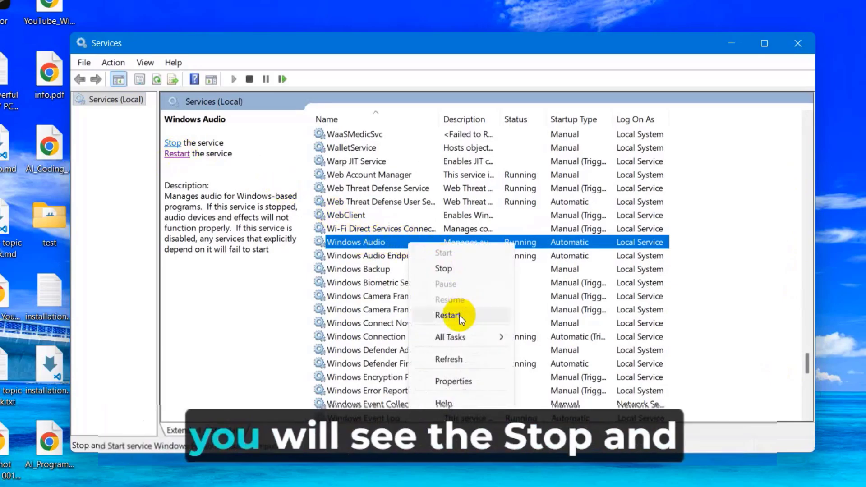
left_click(368, 244)
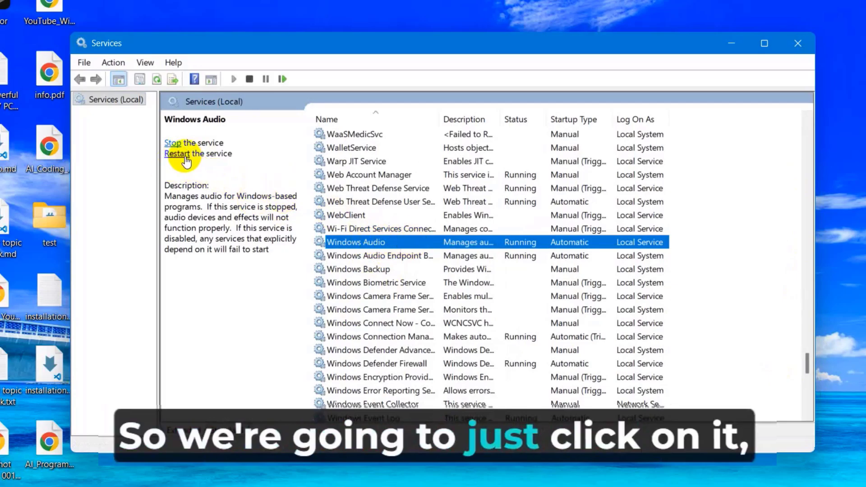
left_click(174, 143)
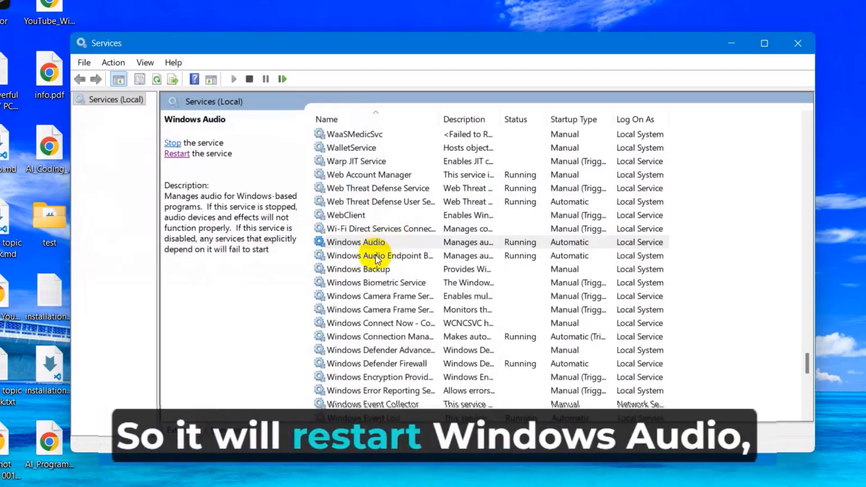
Step: Restart the Windows Audio Endpoint Builder service and agree to restart the dependent Windows Audio service
left_click(375, 256)
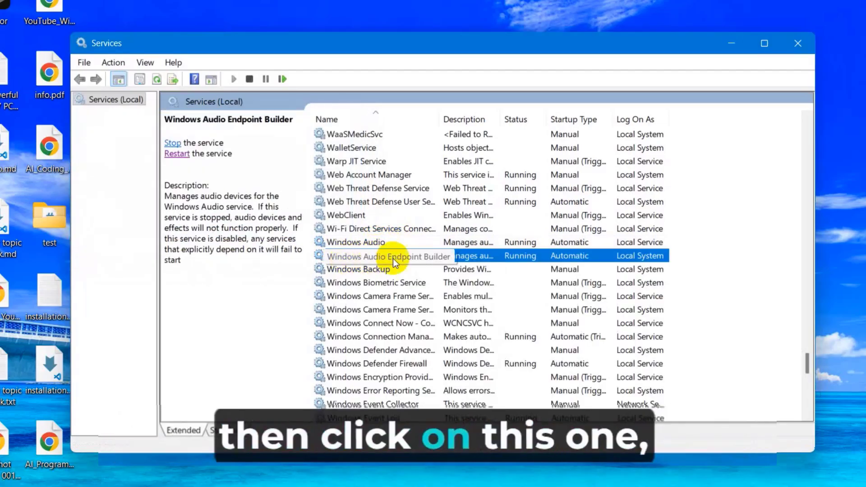
left_click(178, 153)
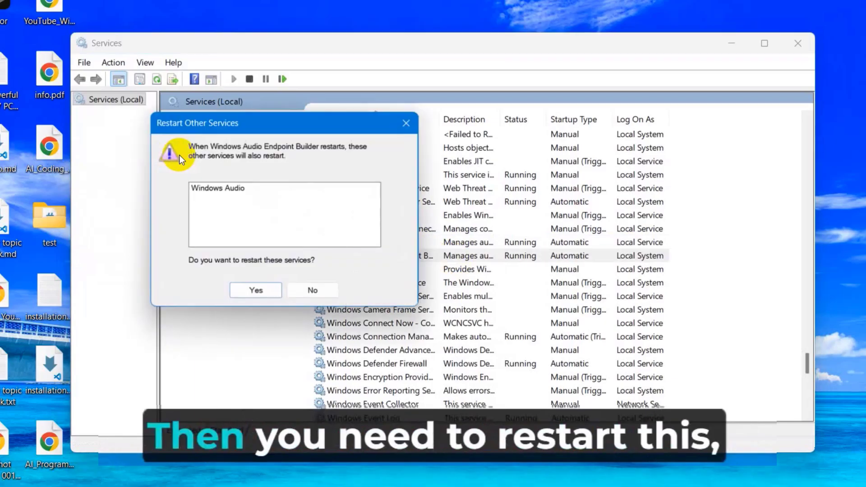
left_click(257, 291)
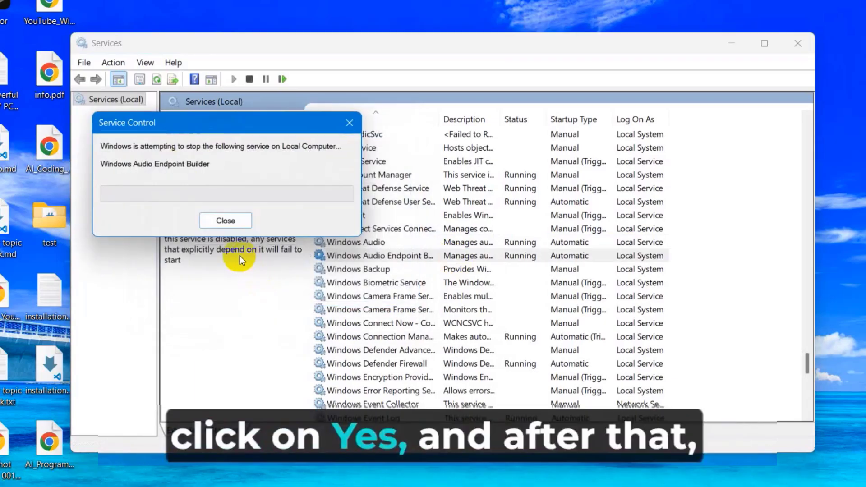
Step: Close the Services console, search Windows for Device Manager and open it in full view on the desktop
left_click(798, 44)
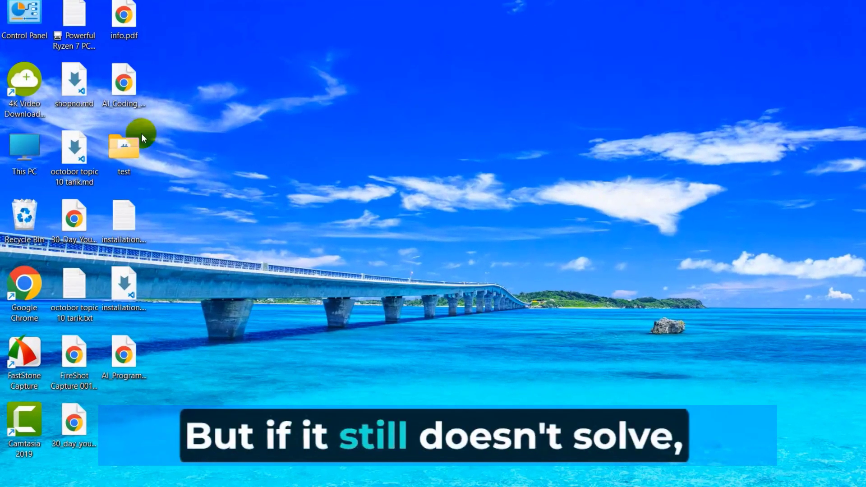
left_click(81, 476)
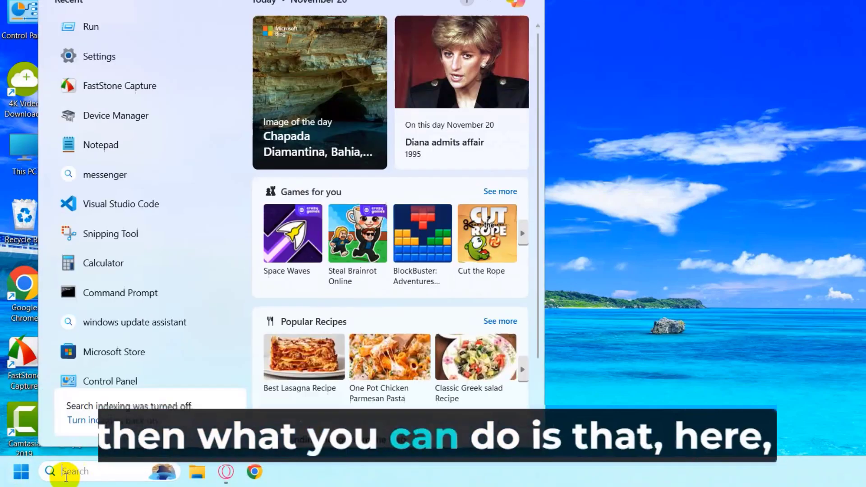
type("de")
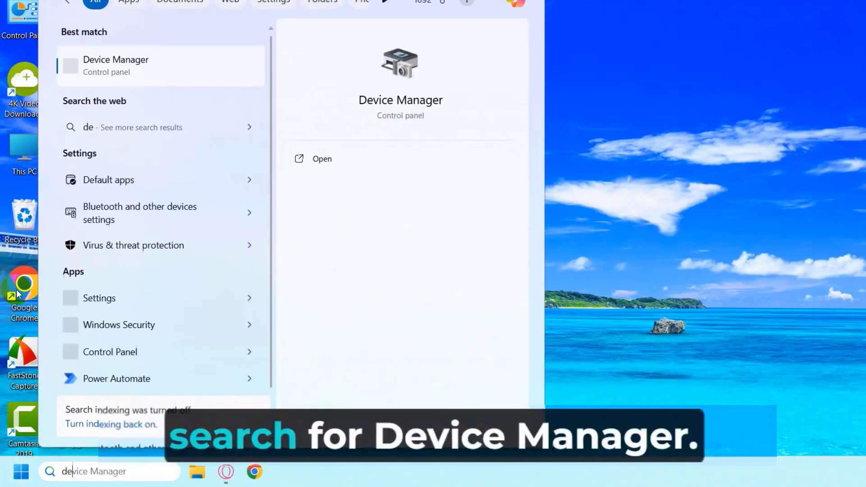
type("vice manager")
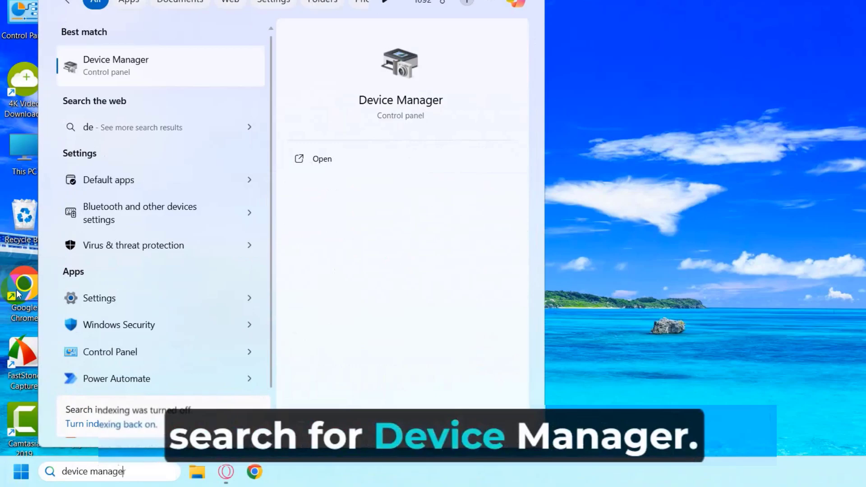
left_click(160, 67)
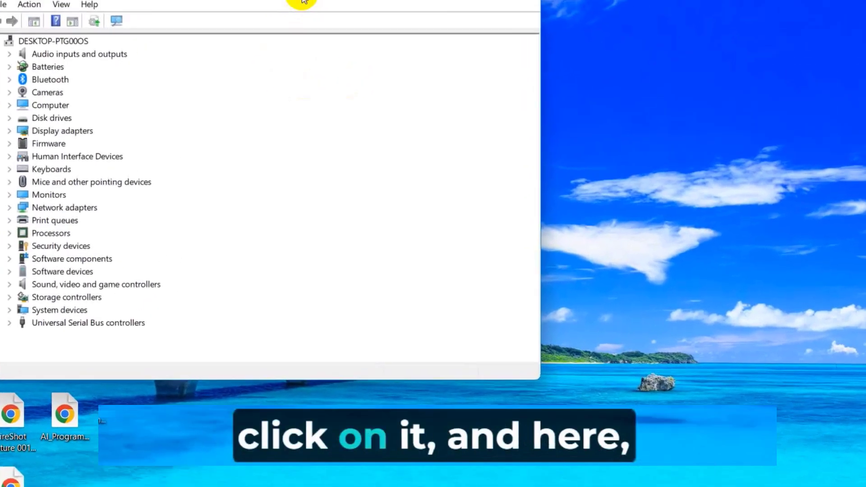
left_click_drag(299, 2, 483, 29)
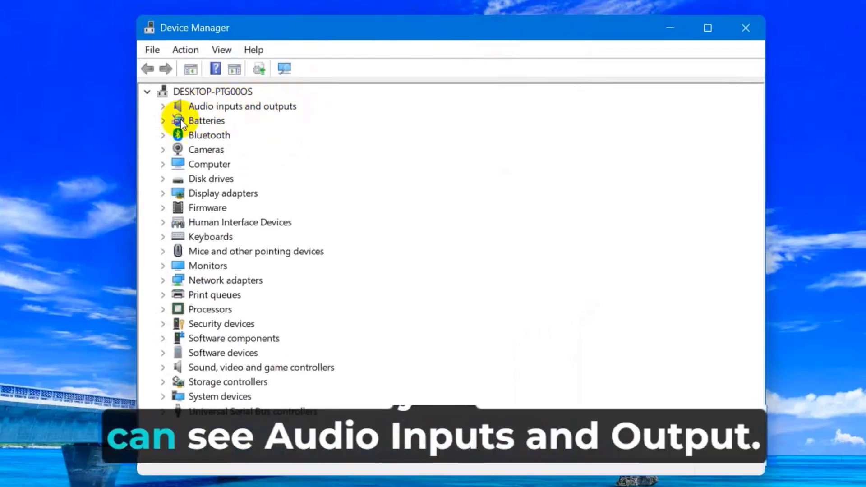
Step: Under Audio inputs and outputs, bring up the uninstall confirmation for Speakers (Realtek(R) Audio) and cancel it
left_click(163, 105)
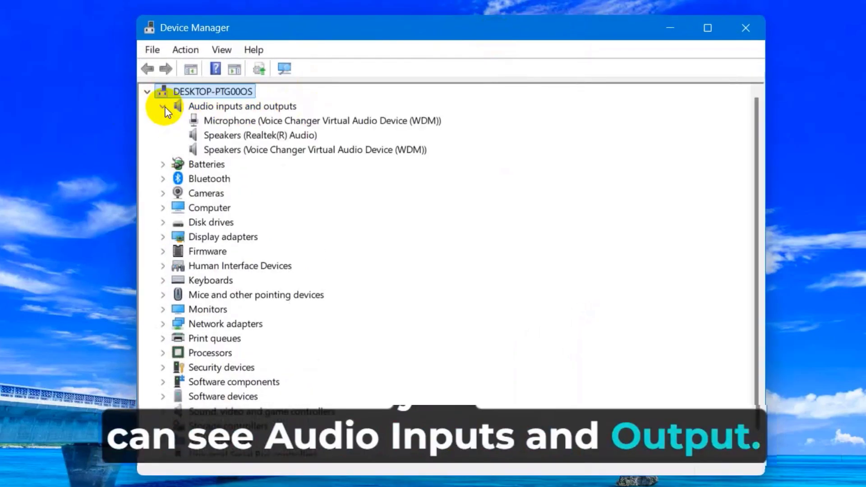
left_click(162, 107)
left_click(163, 106)
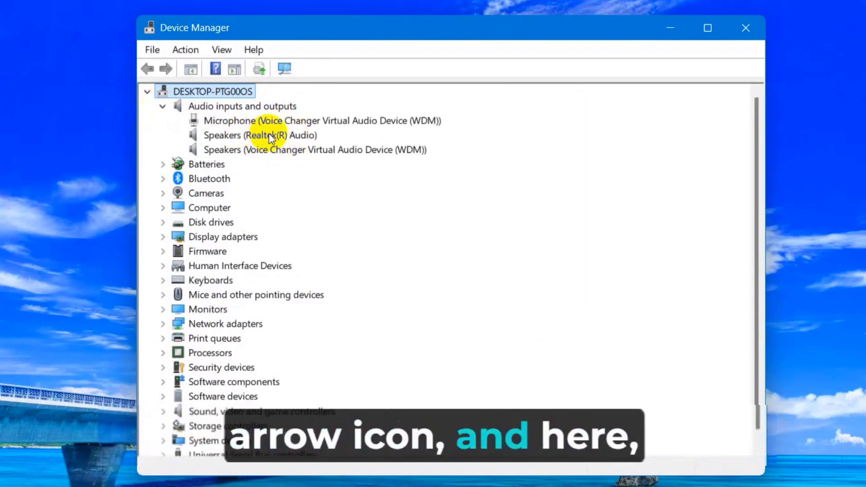
left_click(252, 135)
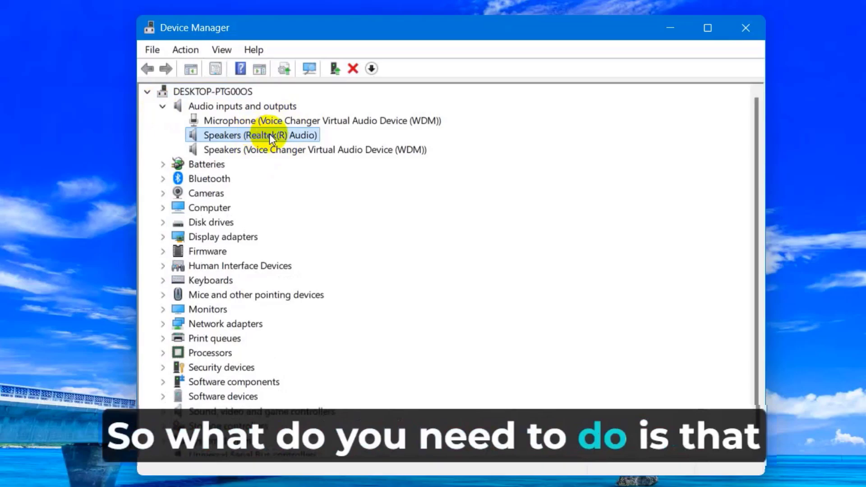
right_click(301, 134)
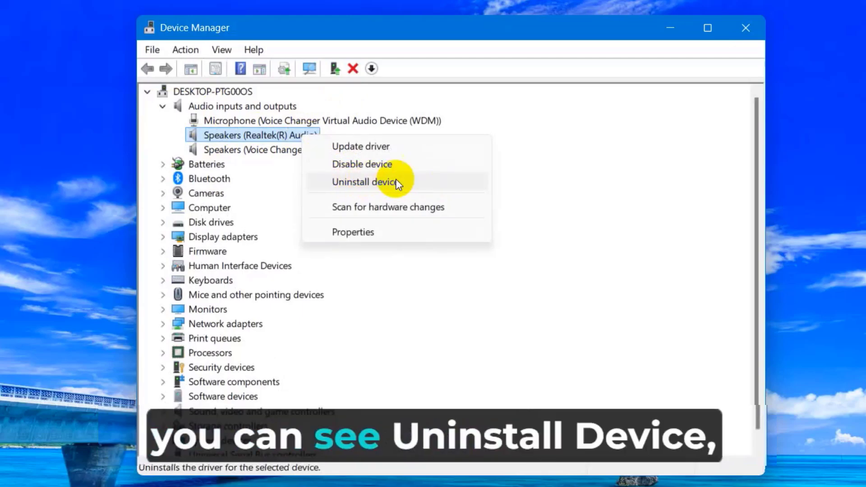
left_click(414, 182)
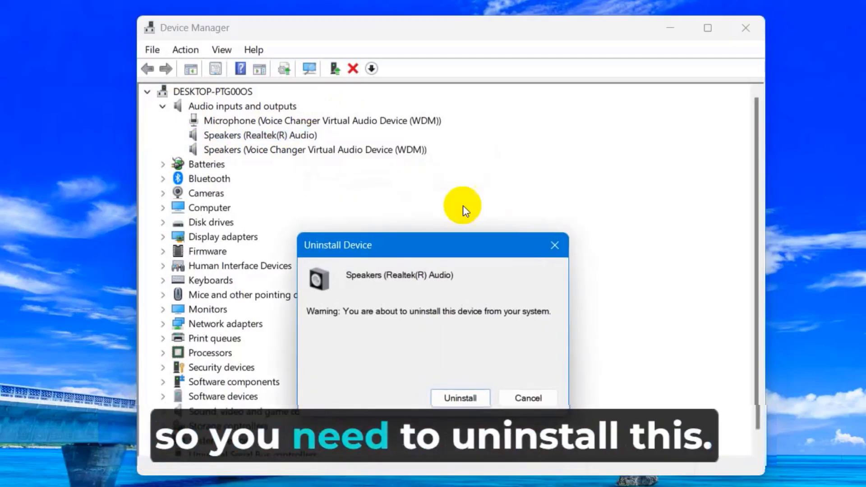
left_click(528, 398)
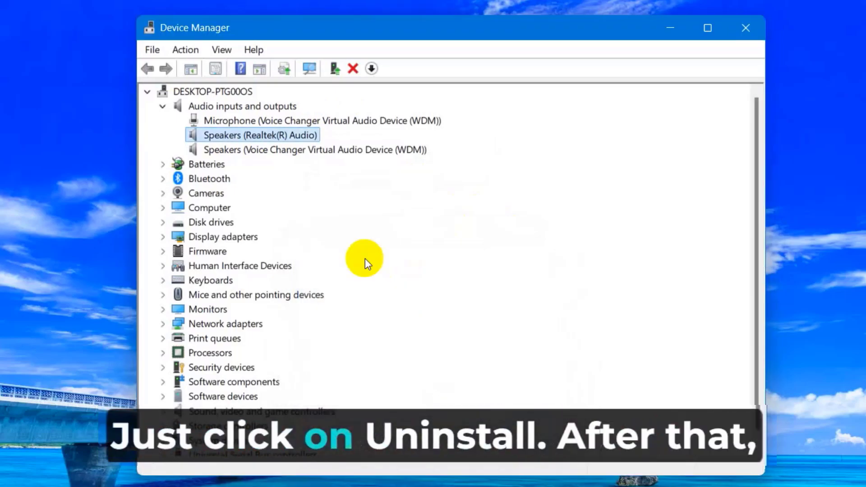
Step: Under Sound, video and game controllers, start uninstalling Realtek(R) Audio with the option to remove its driver enabled, and cancel the uninstall
scroll(213, 193, "down", 1)
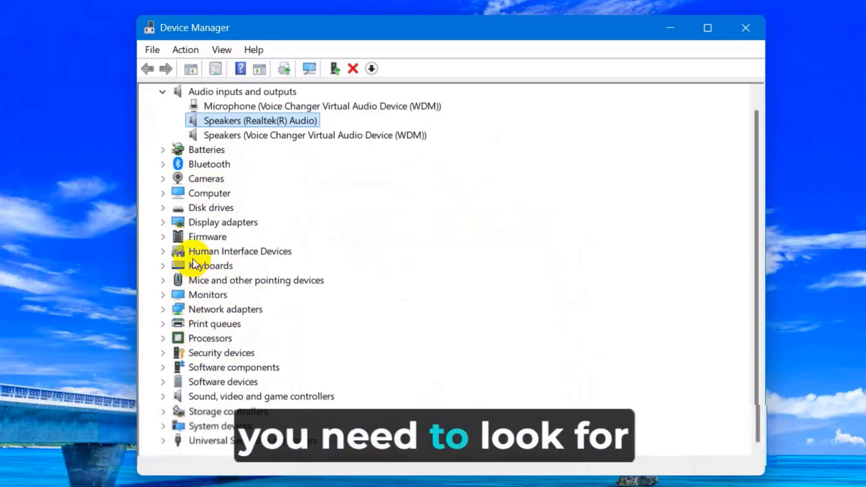
left_click(162, 396)
scroll(253, 387, "down", 1)
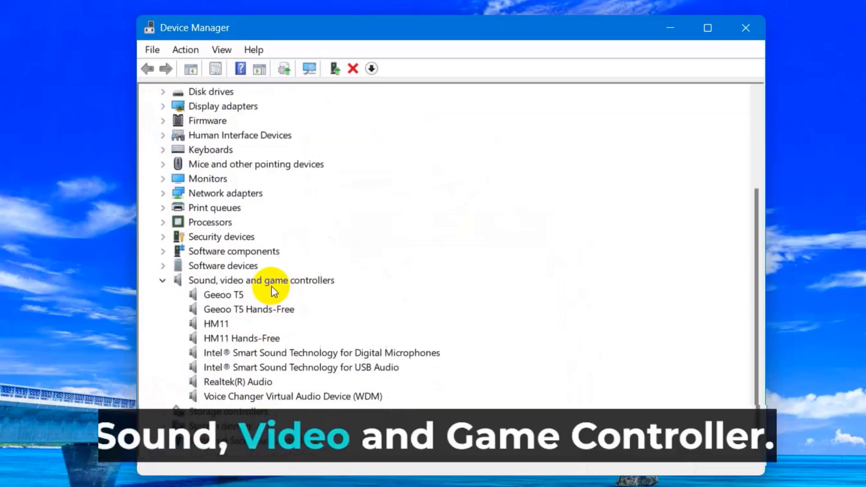
left_click(236, 383)
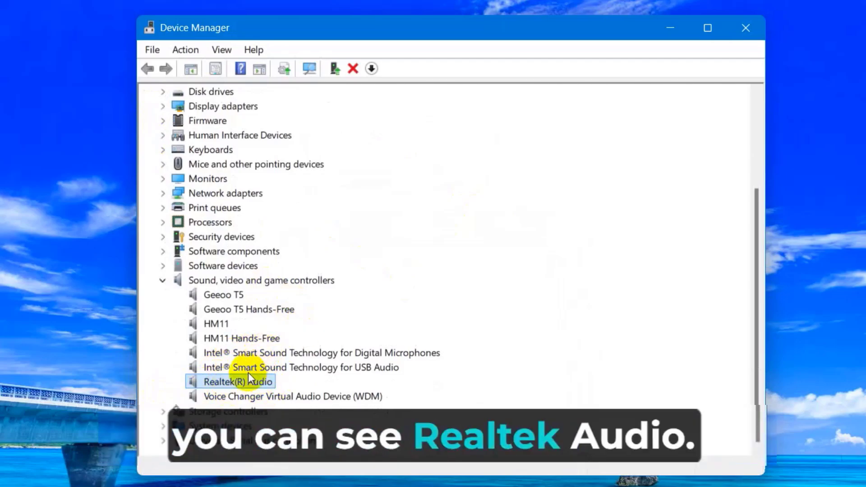
right_click(258, 382)
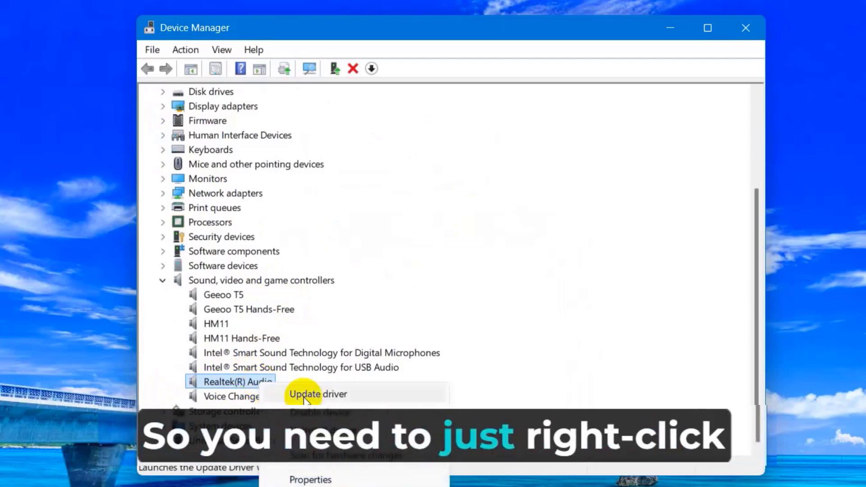
left_click(288, 423)
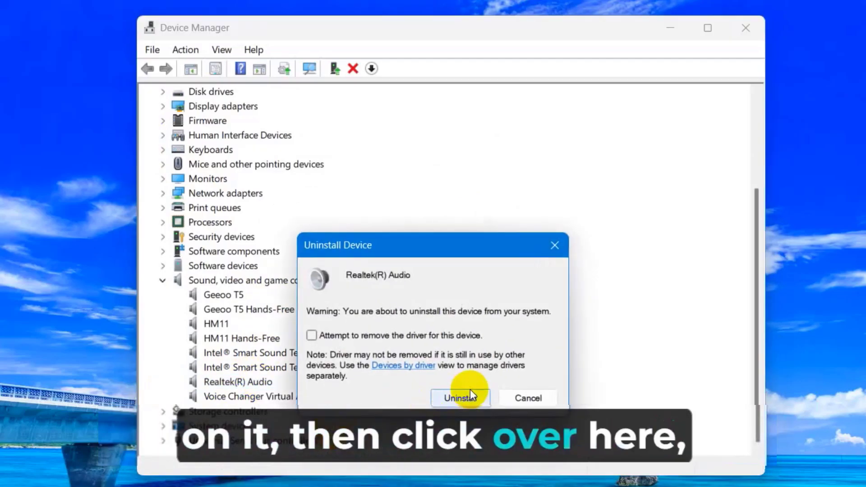
left_click(342, 336)
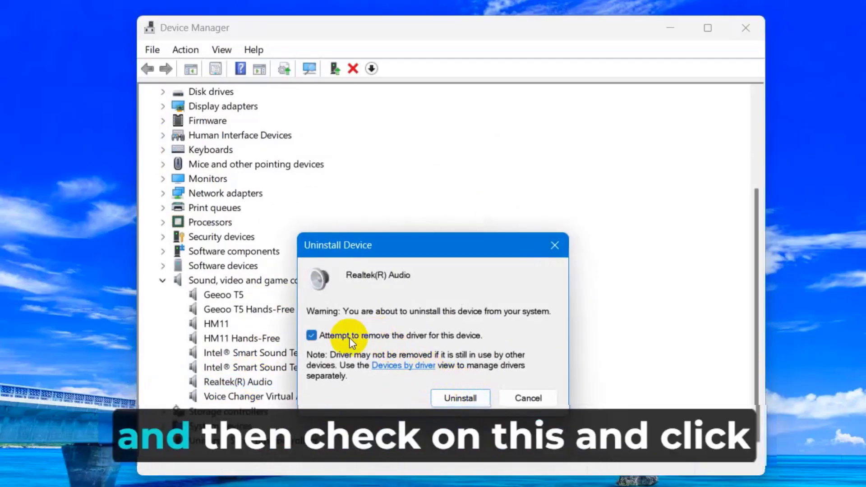
left_click(461, 398)
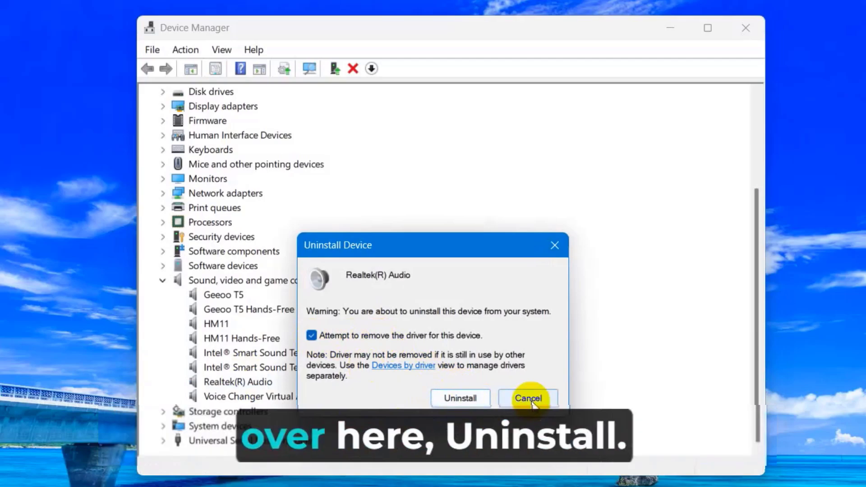
Step: Close Device Manager and return to the desktop
scroll(339, 300, "up", 3)
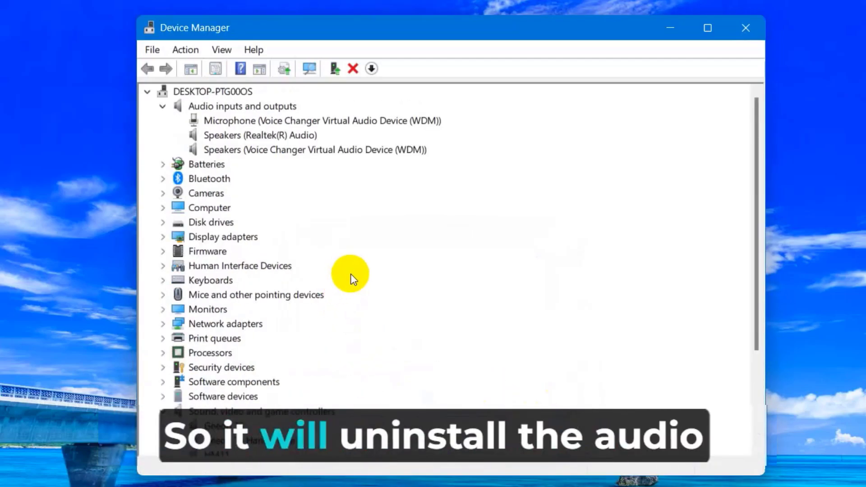
left_click(746, 28)
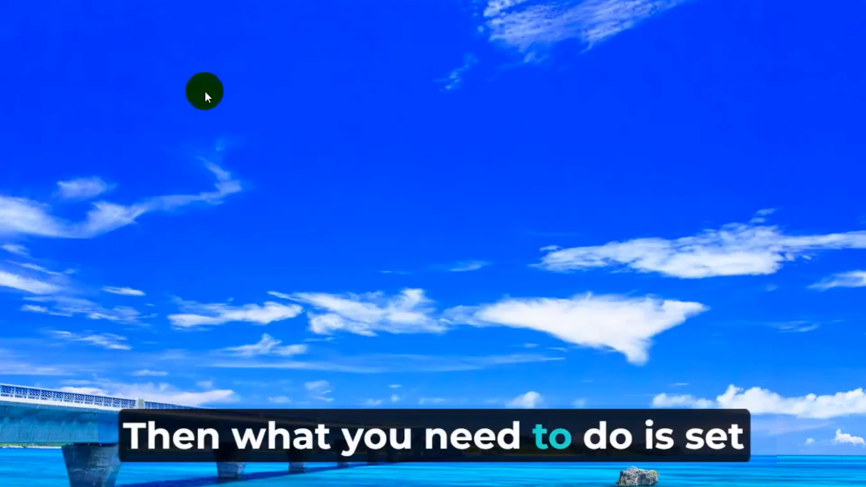